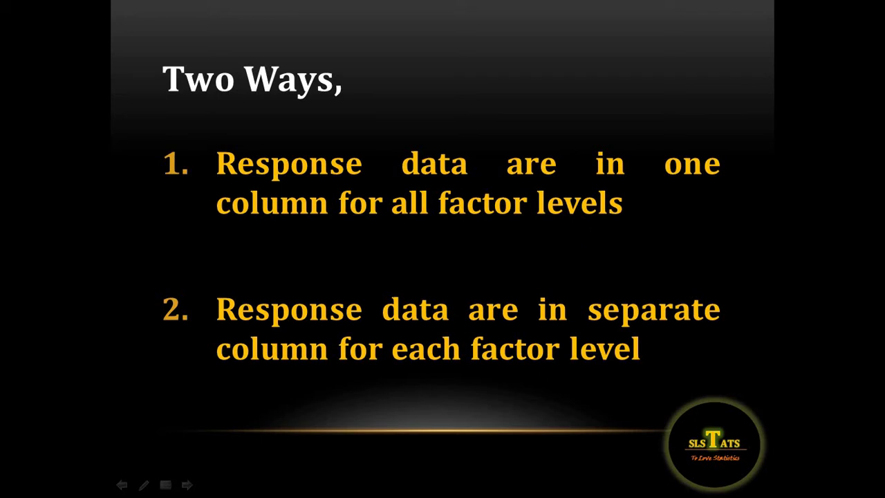
# - Switch to Minitab to show Worksheet 2 with the five response columns C1–C5
pyautogui.hotkey('alt', 'Tab')
pyautogui.hotkey('alt', 'Tab')
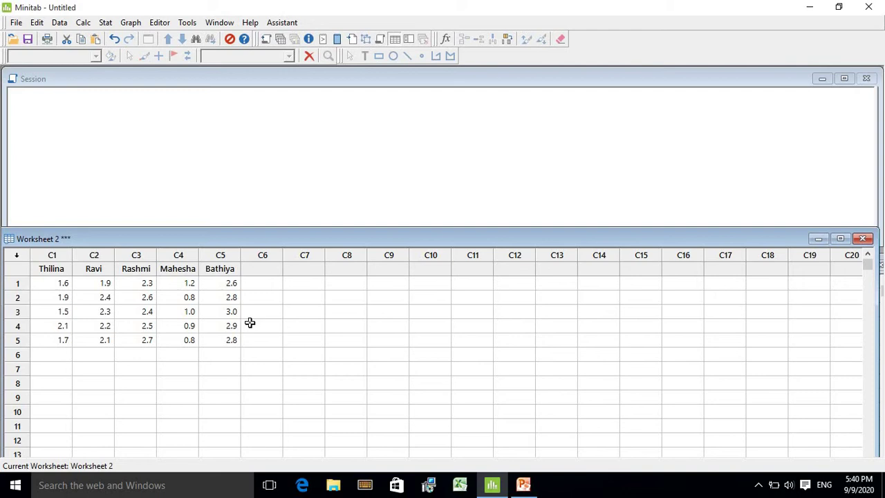
# - Advance the slideshow to the 'How do we do the analysis?' slide, then return to the Minitab worksheet
pyautogui.click(523, 487)
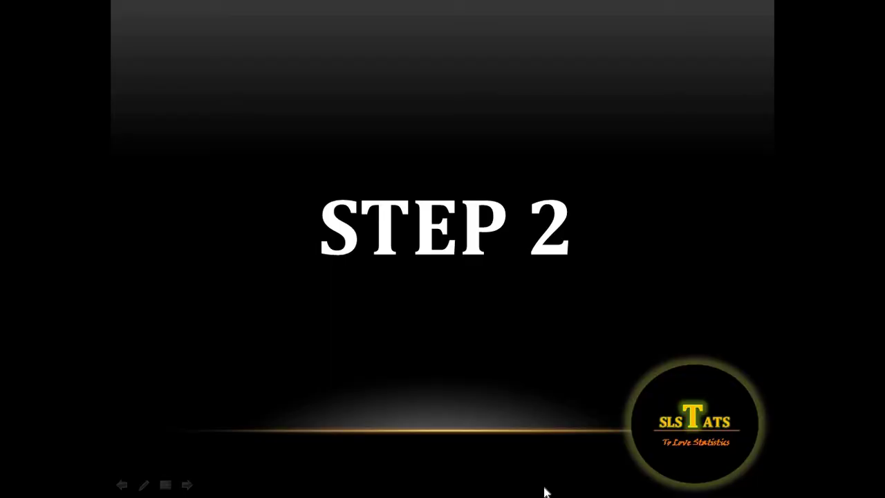
pyautogui.click(545, 492)
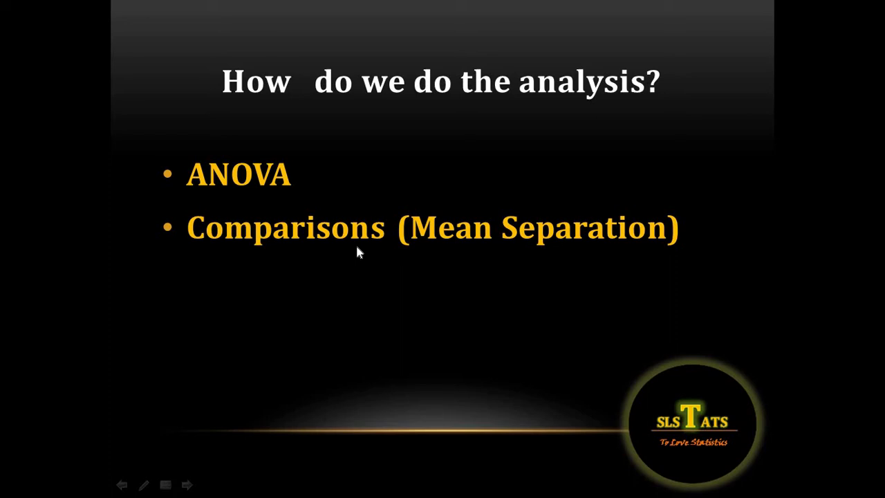
pyautogui.hotkey('alt', 'Tab')
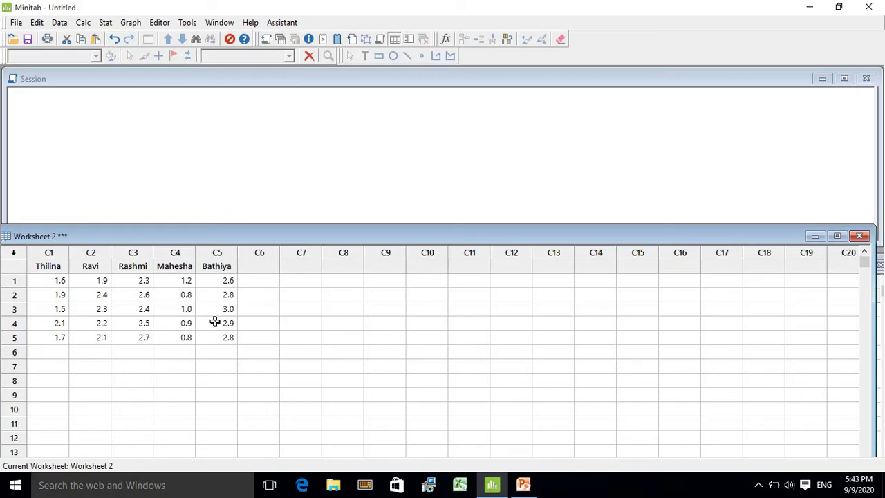
# - Open the One-Way Analysis of Variance dialog from Stat > ANOVA > One-Way
pyautogui.click(105, 23)
pyautogui.moveTo(123, 66)
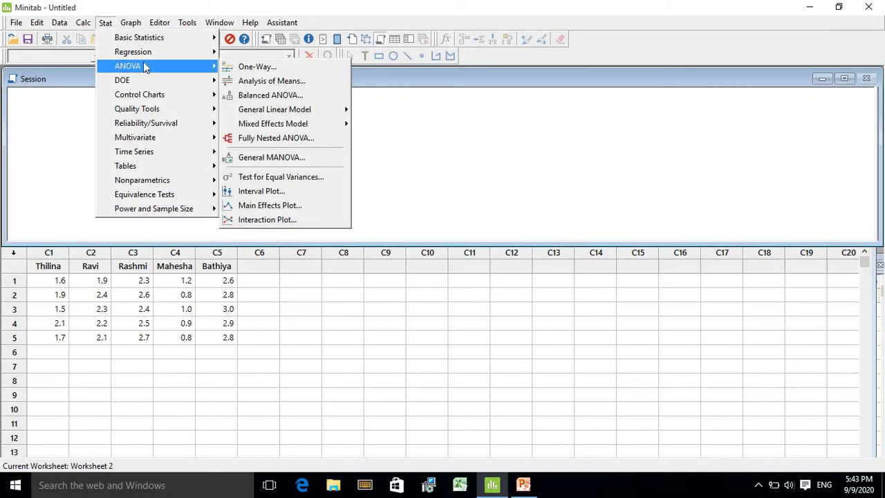
pyautogui.click(241, 67)
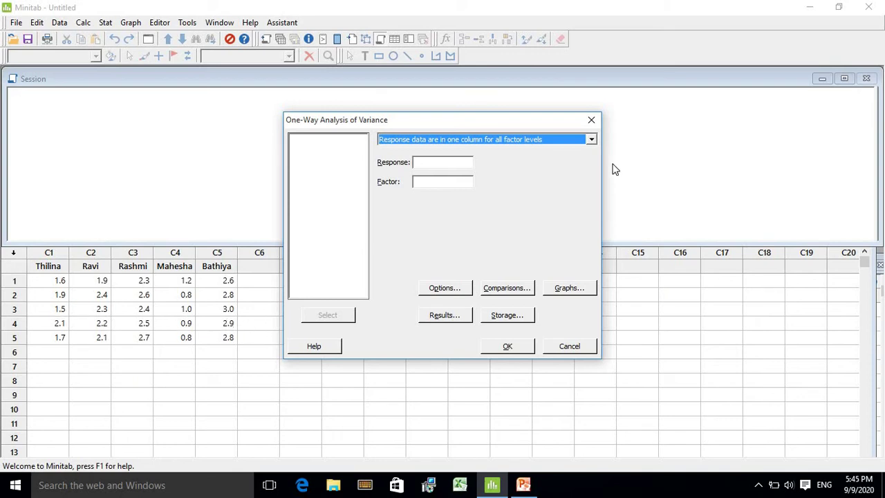
# - Choose 'Response data are in a separate column for each factor level' and add C1, C2, C3, C4, C5 as responses
pyautogui.click(591, 141)
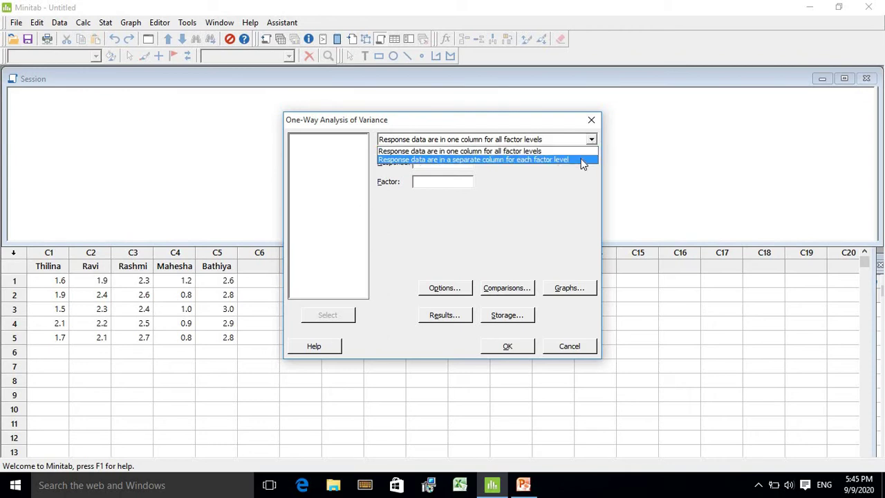
pyautogui.click(583, 160)
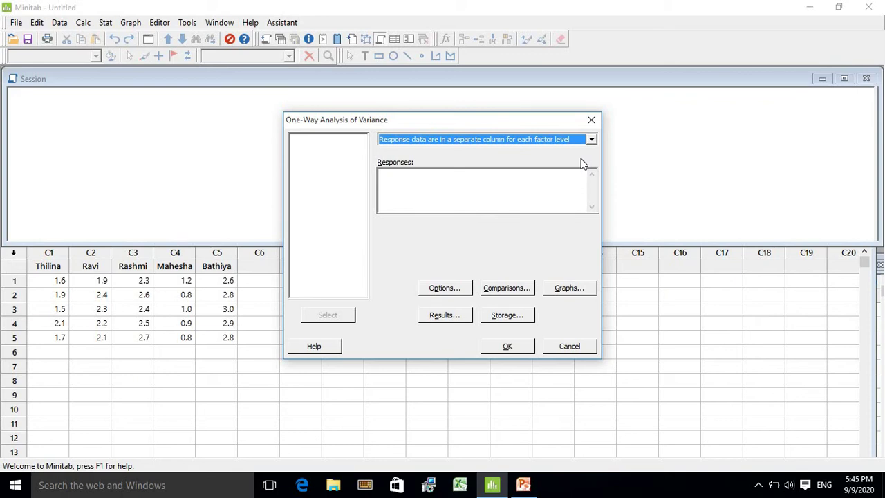
pyautogui.click(392, 182)
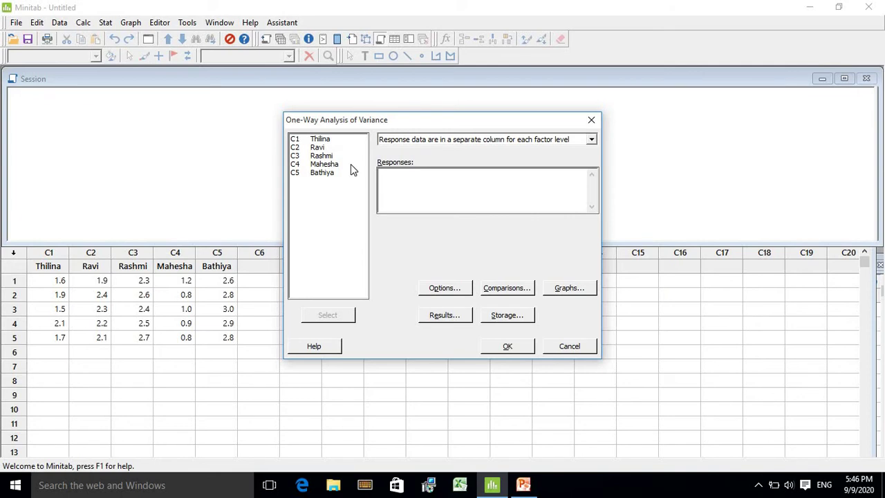
pyautogui.doubleClick(325, 139)
pyautogui.doubleClick(319, 147)
pyautogui.doubleClick(322, 155)
pyautogui.doubleClick(324, 164)
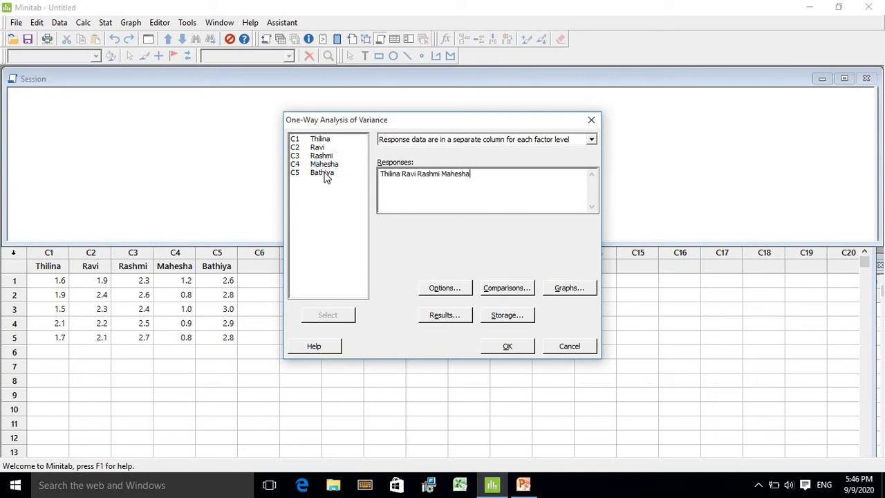
pyautogui.doubleClick(325, 174)
# - Run the one-way ANOVA on C1–C5 and maximize the Session window output
pyautogui.click(506, 347)
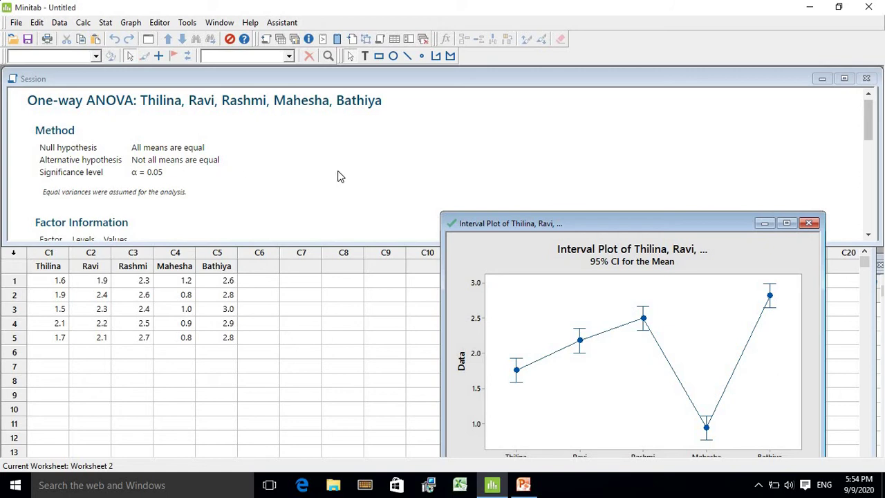
pyautogui.click(844, 78)
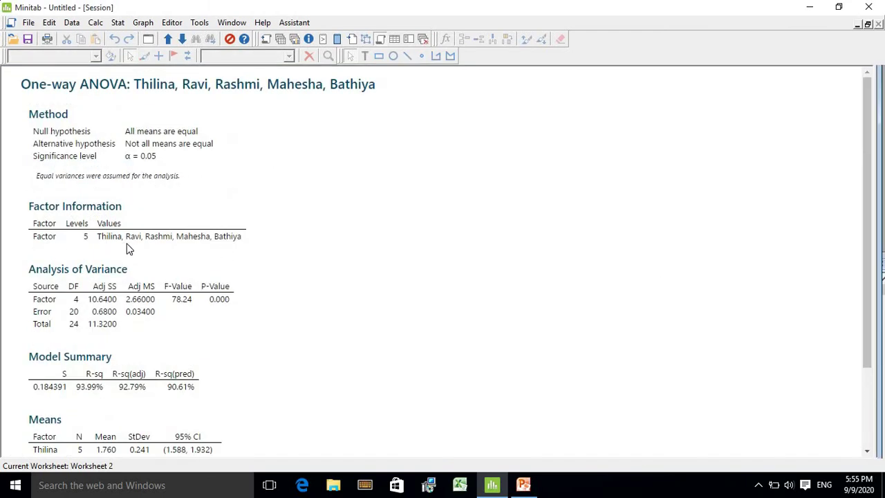
pyautogui.click(178, 241)
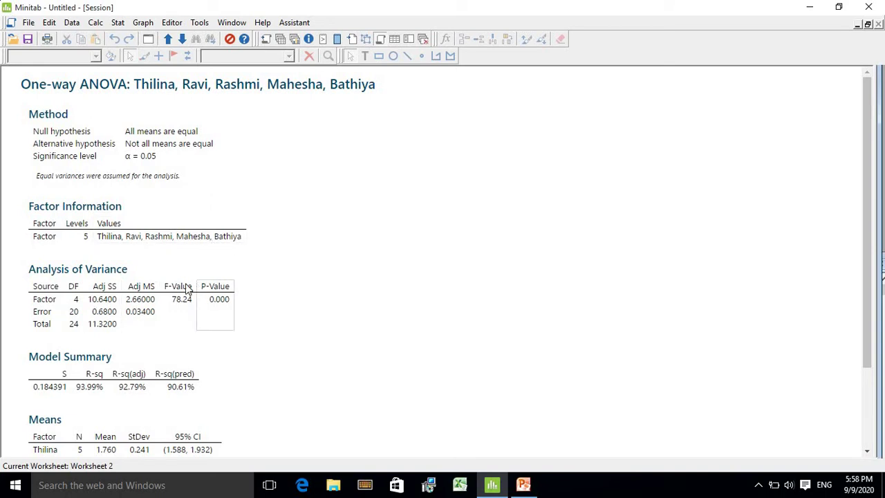
pyautogui.click(186, 289)
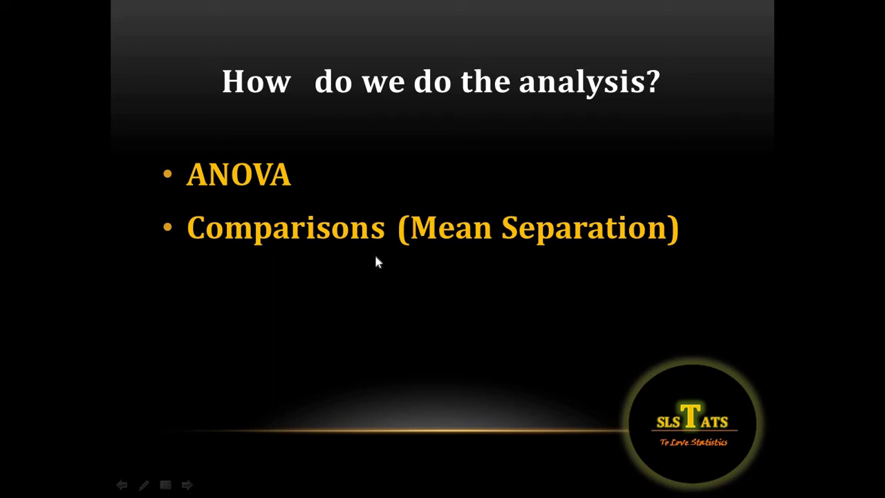
pyautogui.hotkey('alt', 'Tab')
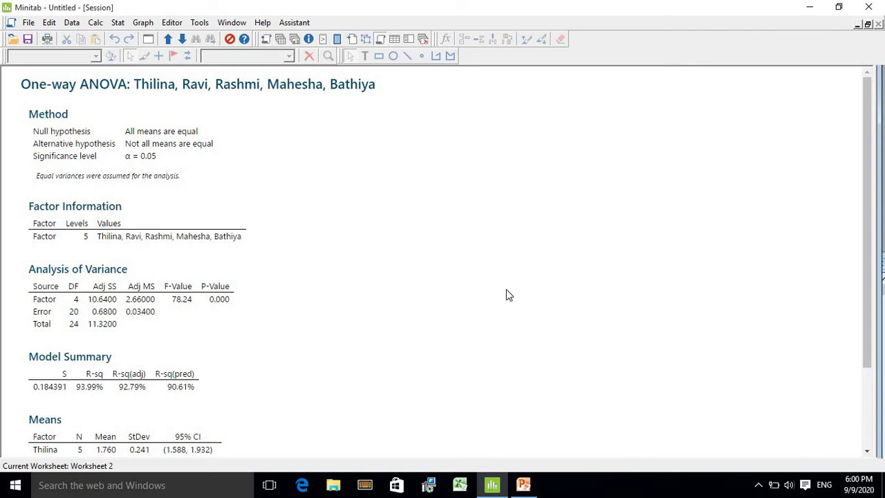
# - Rerun the one-way ANOVA on C1–C5 with Tukey pairwise comparisons enabled
pyautogui.click(117, 23)
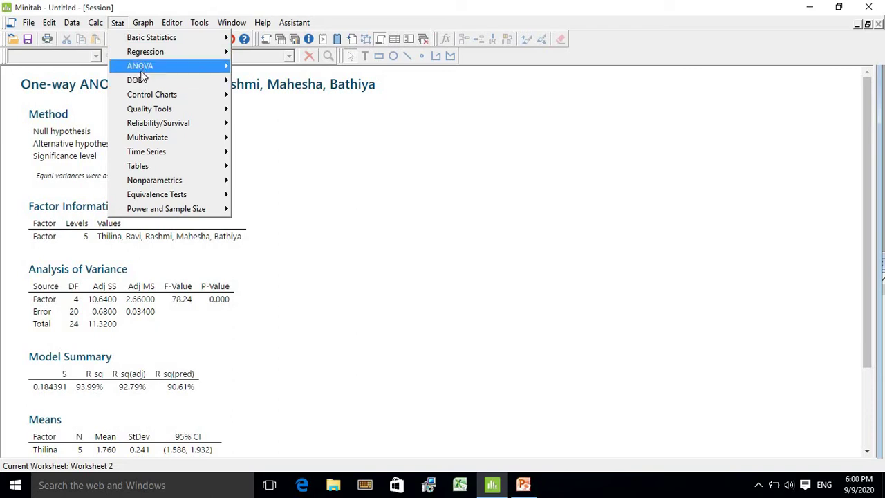
pyautogui.moveTo(144, 72)
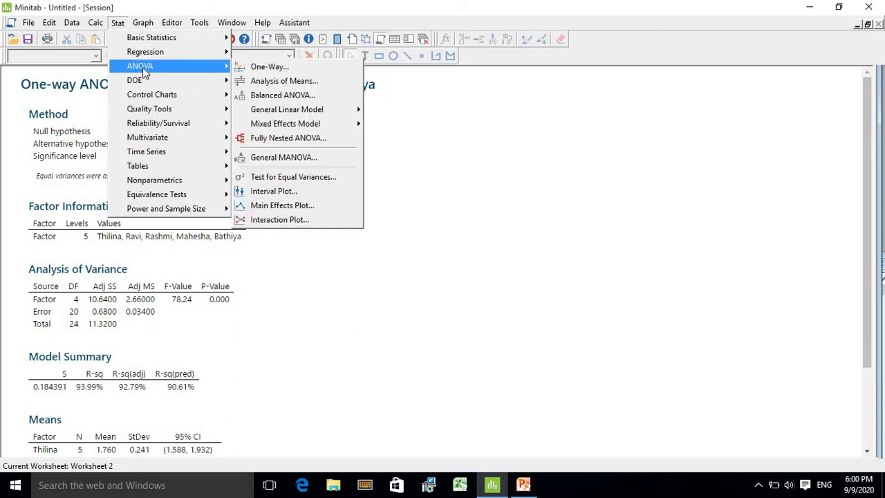
pyautogui.click(266, 67)
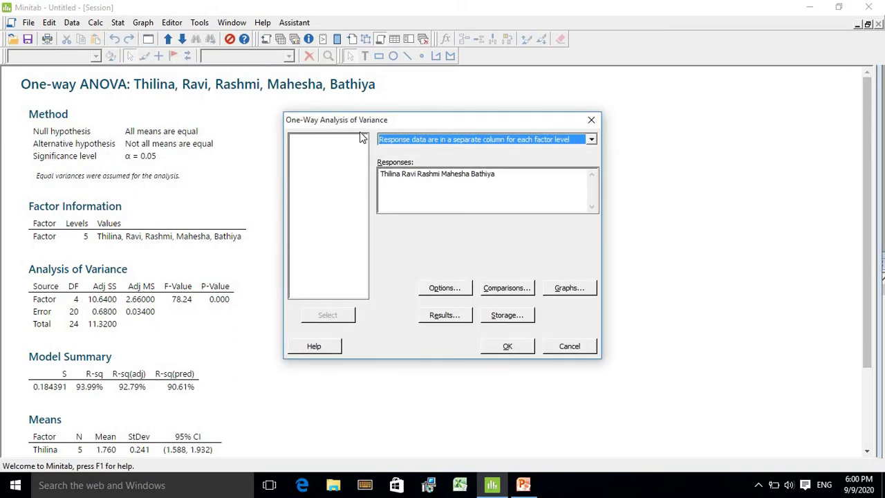
pyautogui.click(507, 287)
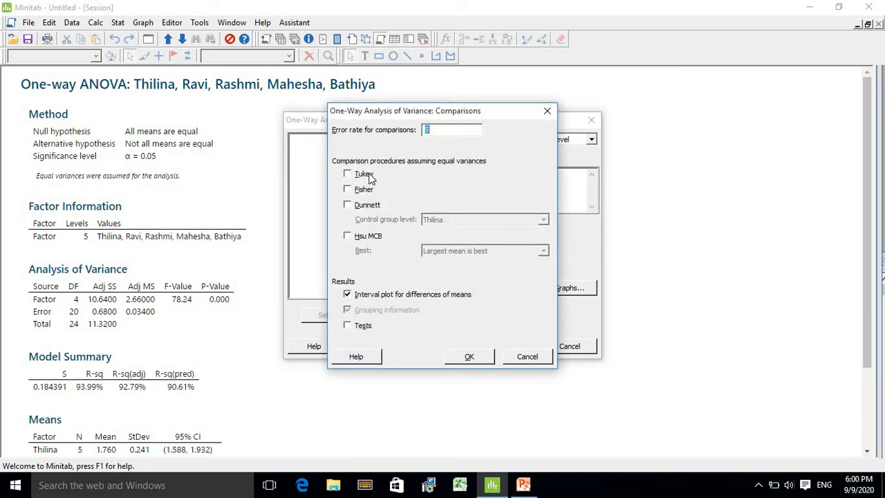
pyautogui.click(347, 174)
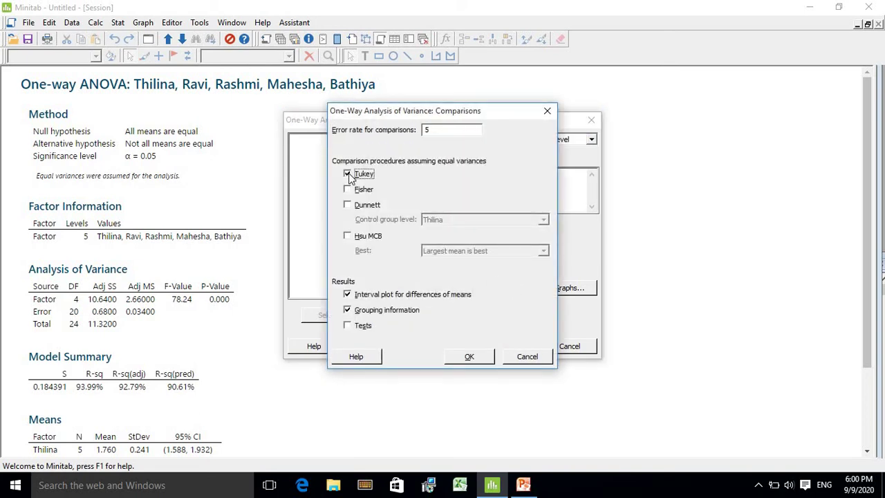
pyautogui.click(467, 358)
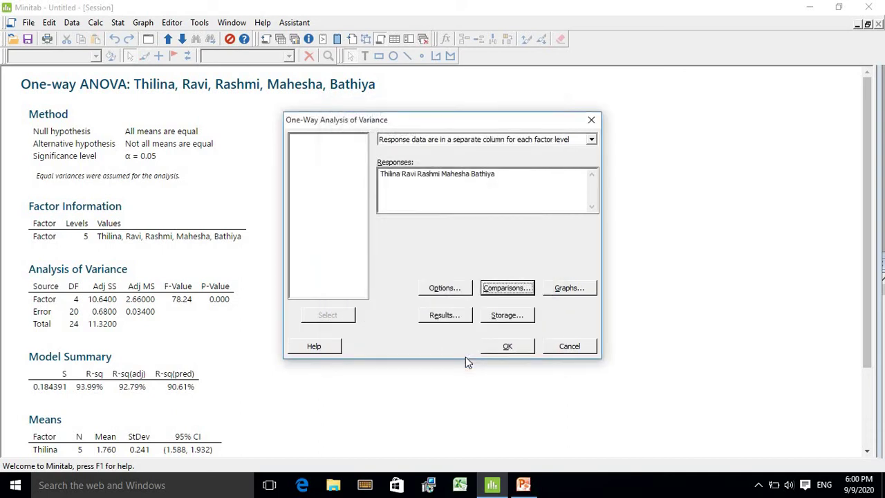
pyautogui.click(506, 348)
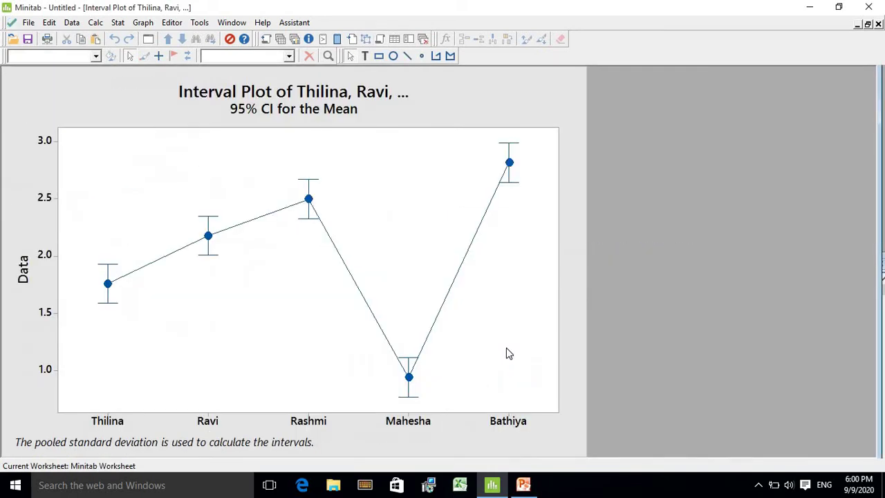
# - Switch from the interval plot to the Session window with Ctrl+M and scroll through the output
pyautogui.hotkey('ctrl', 'm')
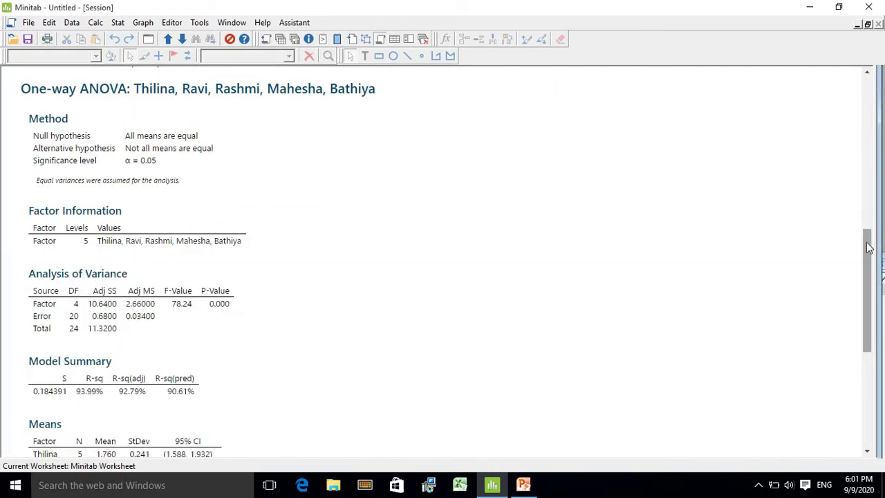
pyautogui.moveTo(869, 266); pyautogui.dragTo(869, 303)
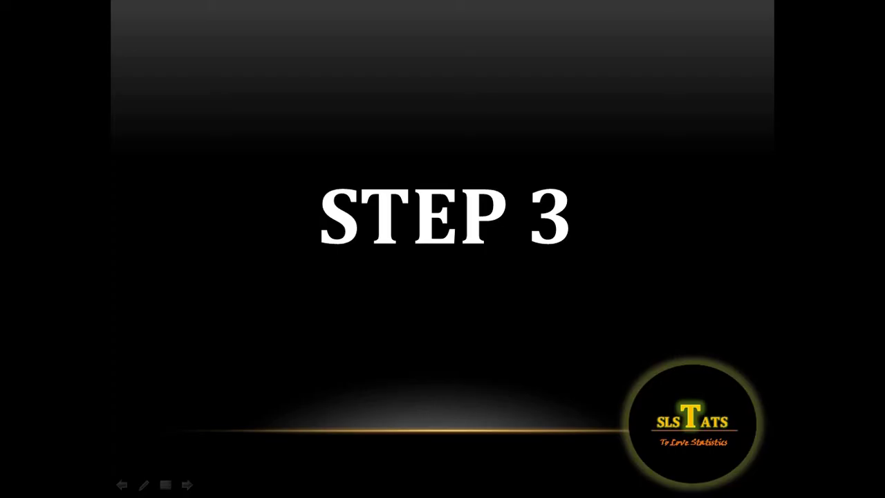
# - Advance the slideshow to the slide on interpreting the output
pyautogui.click(193, 487)
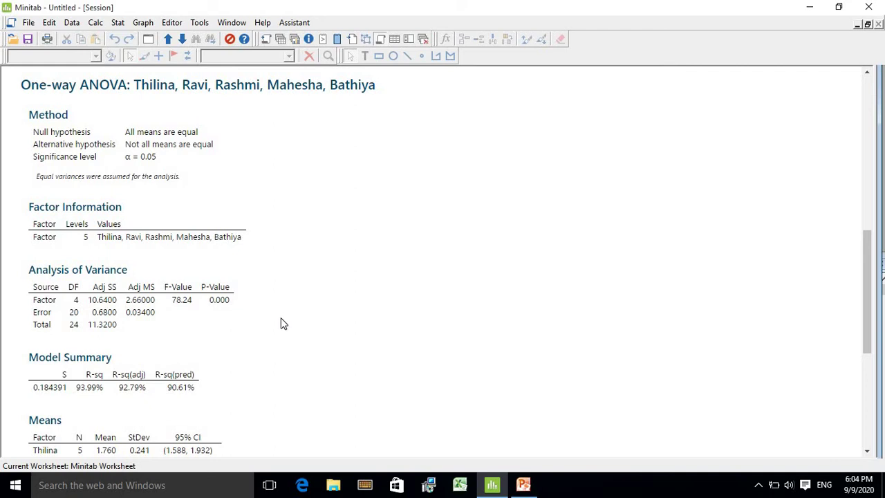
# - Scroll the Session output down to the Means table and Tukey Pairwise Comparisons
pyautogui.scroll(-3, 281, 323)
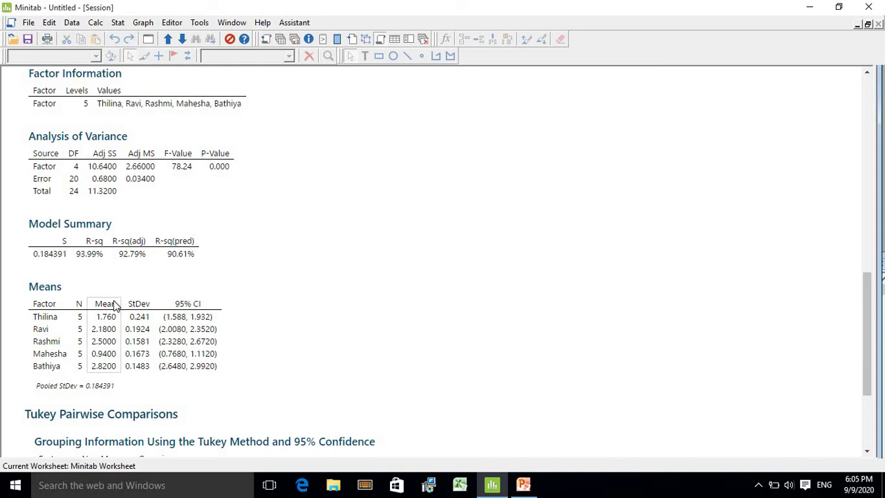
# - Scroll the Session output down to the Tukey Grouping Information at 95% confidence
pyautogui.moveTo(870, 297); pyautogui.dragTo(882, 344)
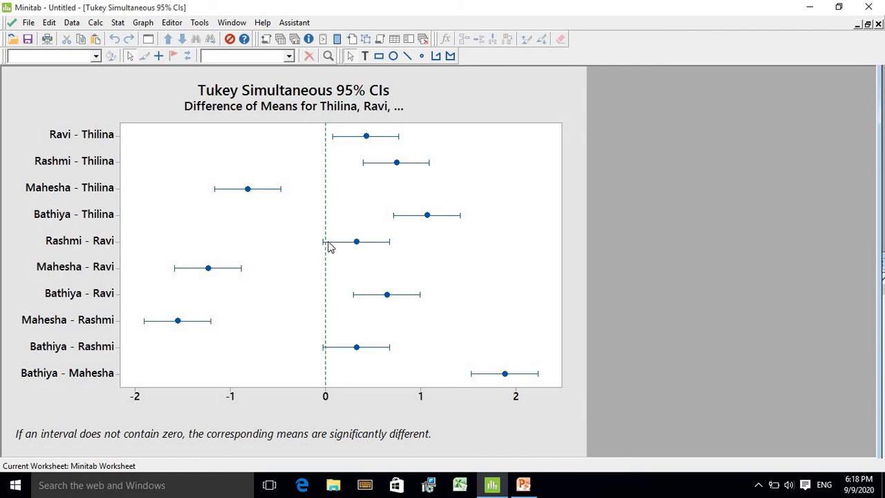
# - Return from the Tukey CI graph to the One-way ANOVA results in the Session window
pyautogui.moveTo(328, 247)
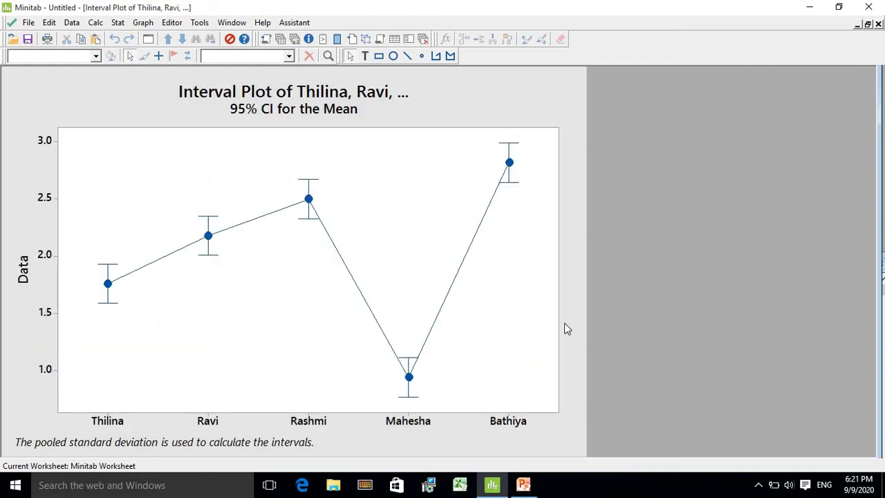
pyautogui.hotkey('ctrl', 'm')
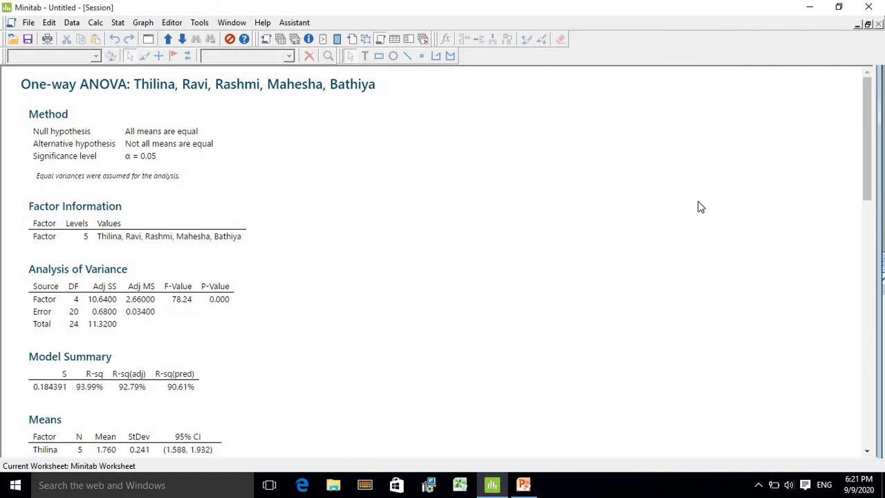